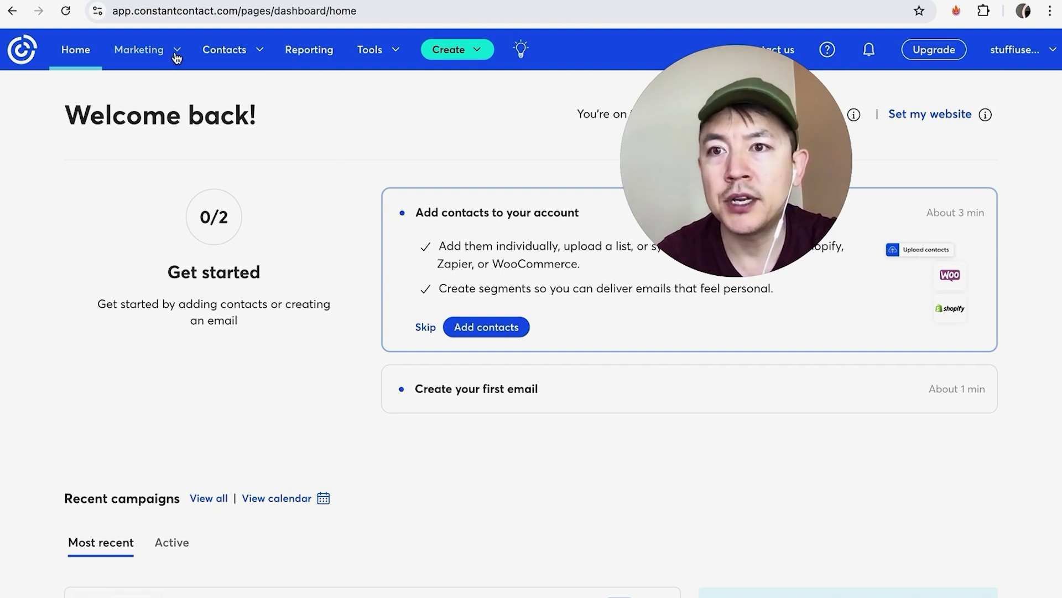
# Bring up the Add contacts dialog from the Contacts menu
pyautogui.click(249, 54)
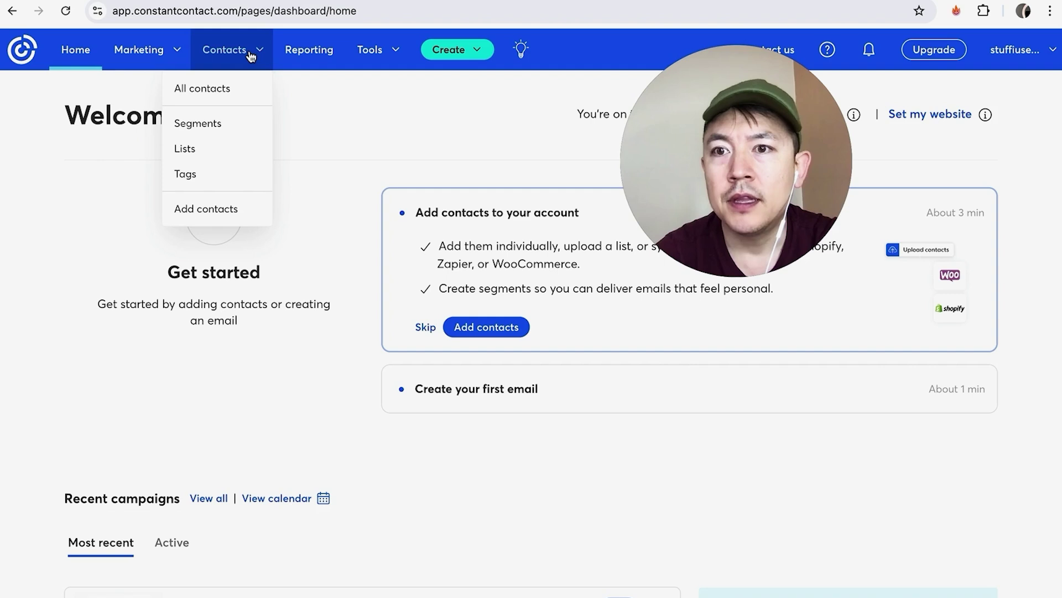
pyautogui.click(229, 211)
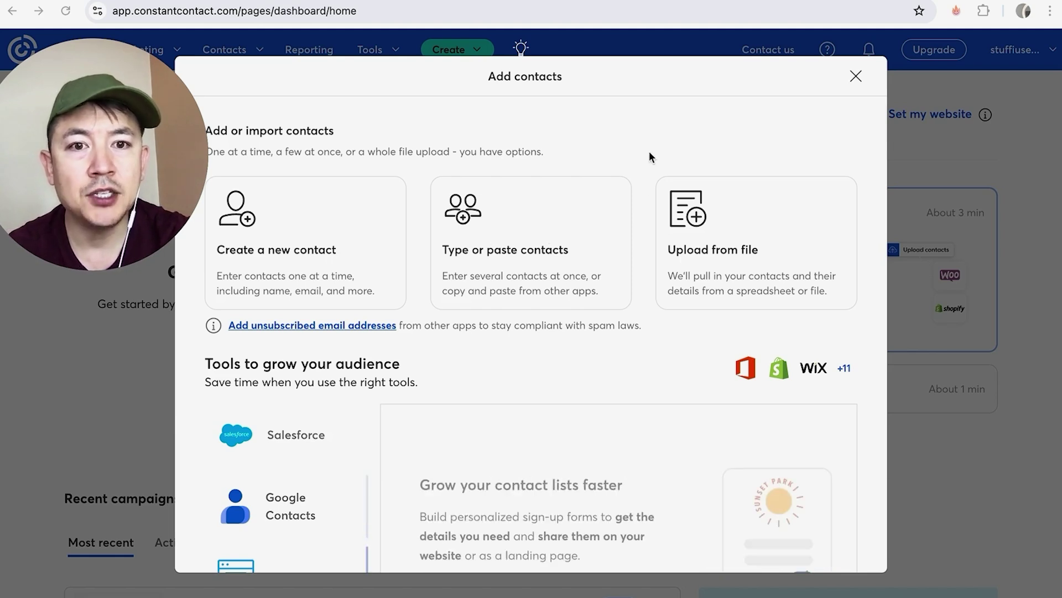
# Upload the 'December 2023 Mailer' contact CSV file (2.35MB) for import
pyautogui.click(744, 250)
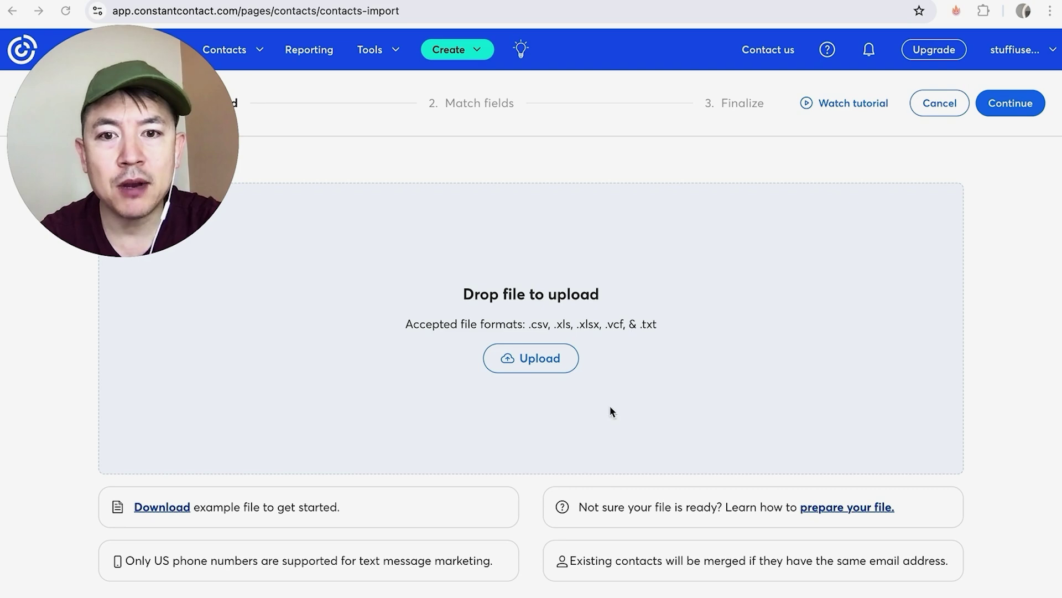
pyautogui.click(533, 361)
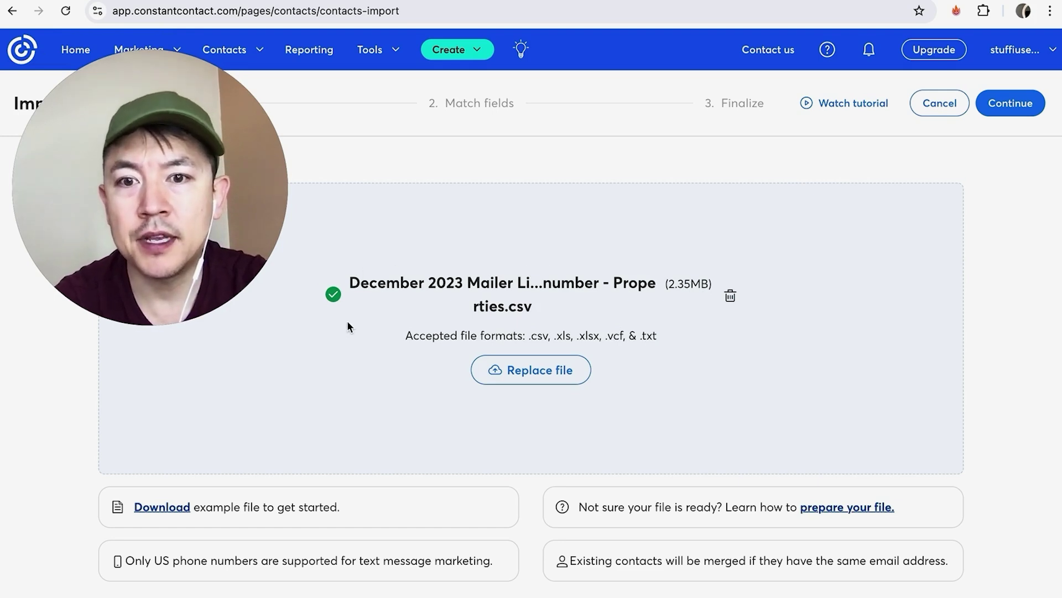
# Move to field matching and remap the Address column to Home - Address line 1
pyautogui.click(990, 108)
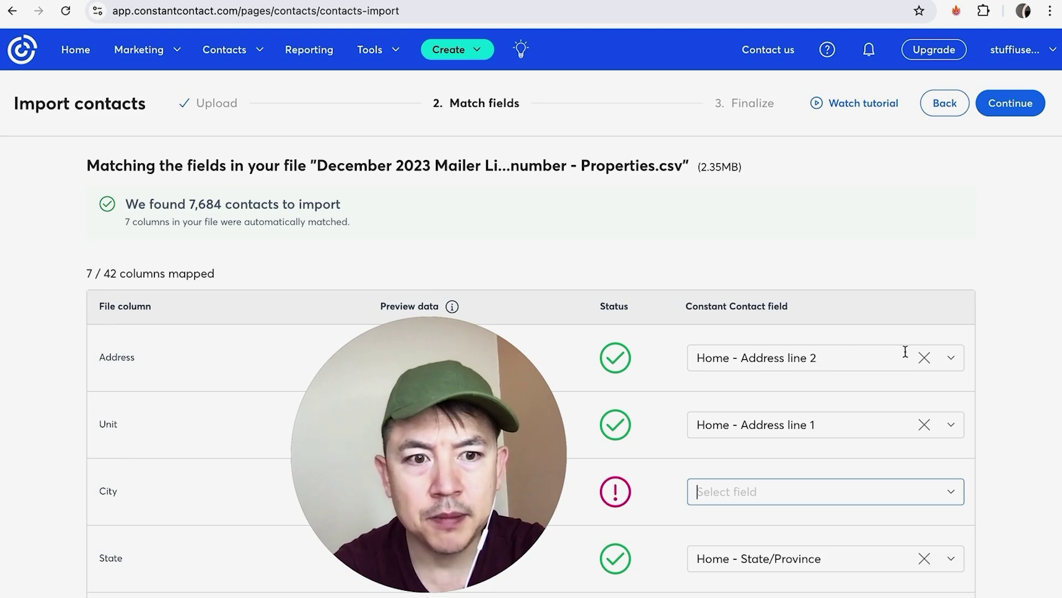
pyautogui.click(925, 358)
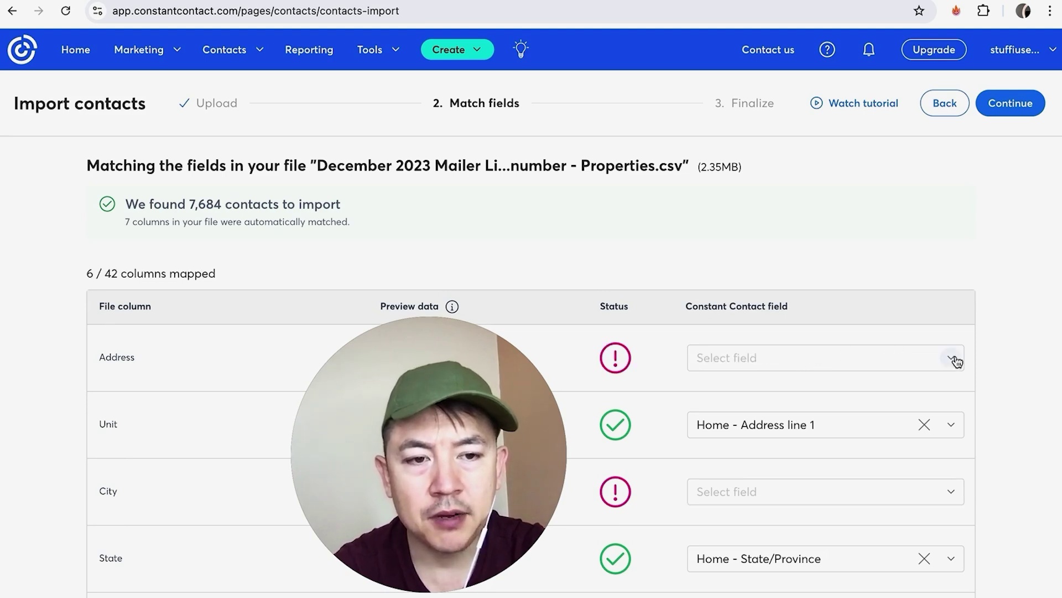
pyautogui.click(889, 358)
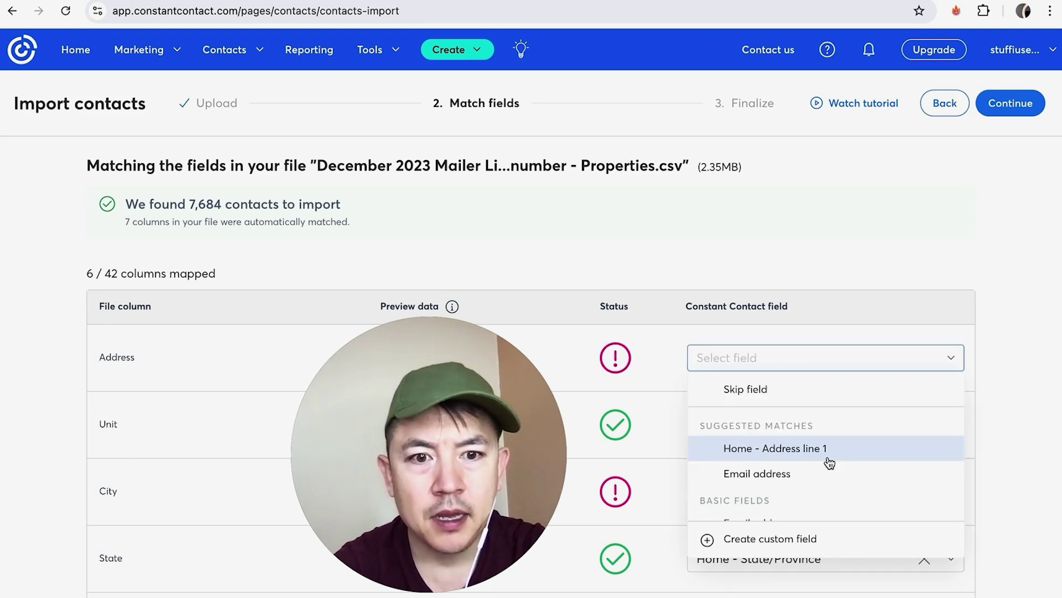
pyautogui.click(784, 442)
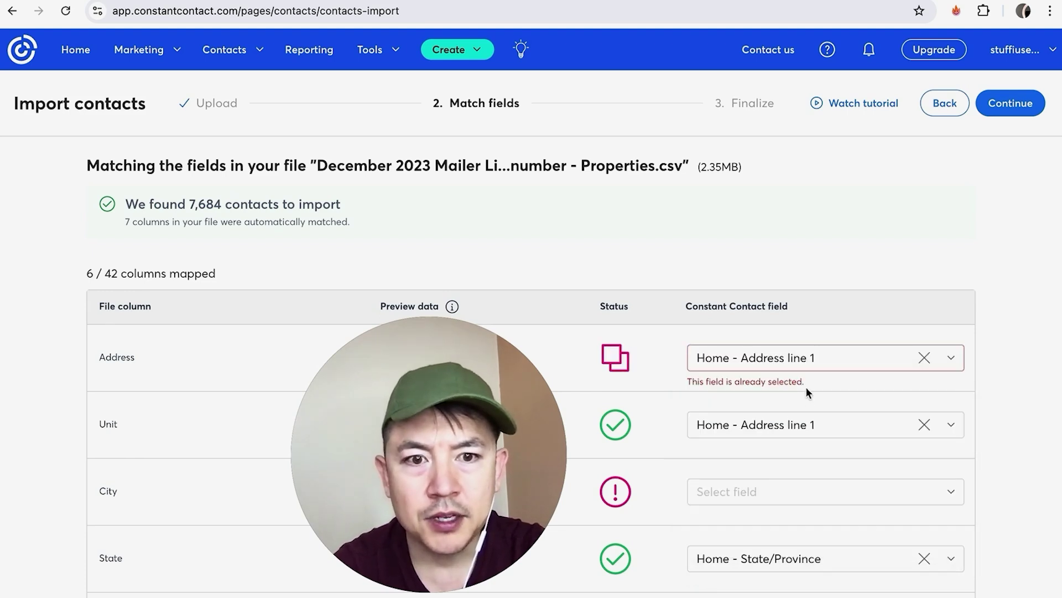
# Remap the Unit column to Home - Address line 2, then bring up City's field choices
pyautogui.click(925, 425)
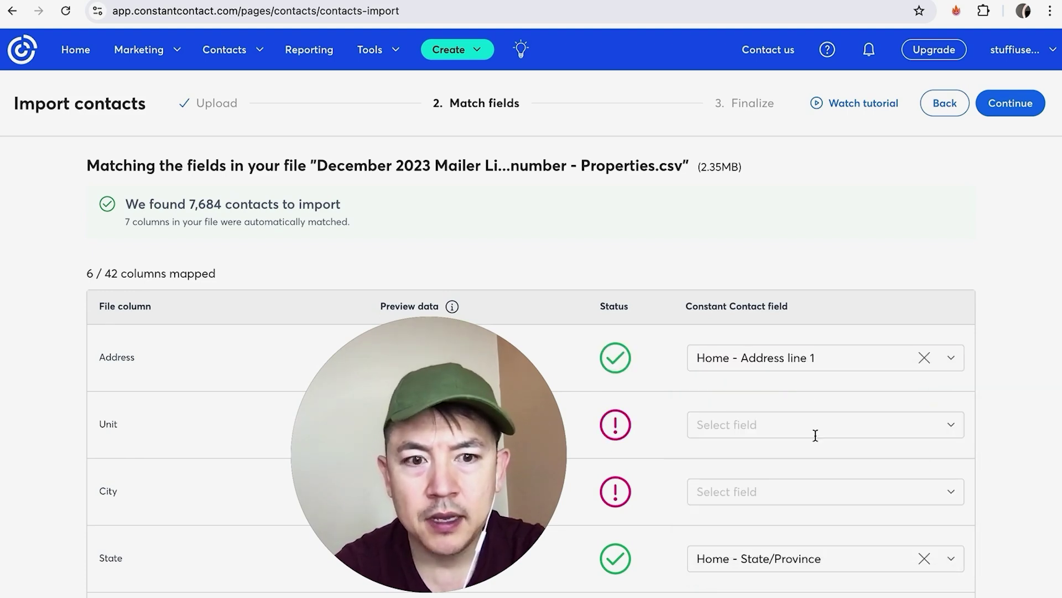
pyautogui.click(951, 437)
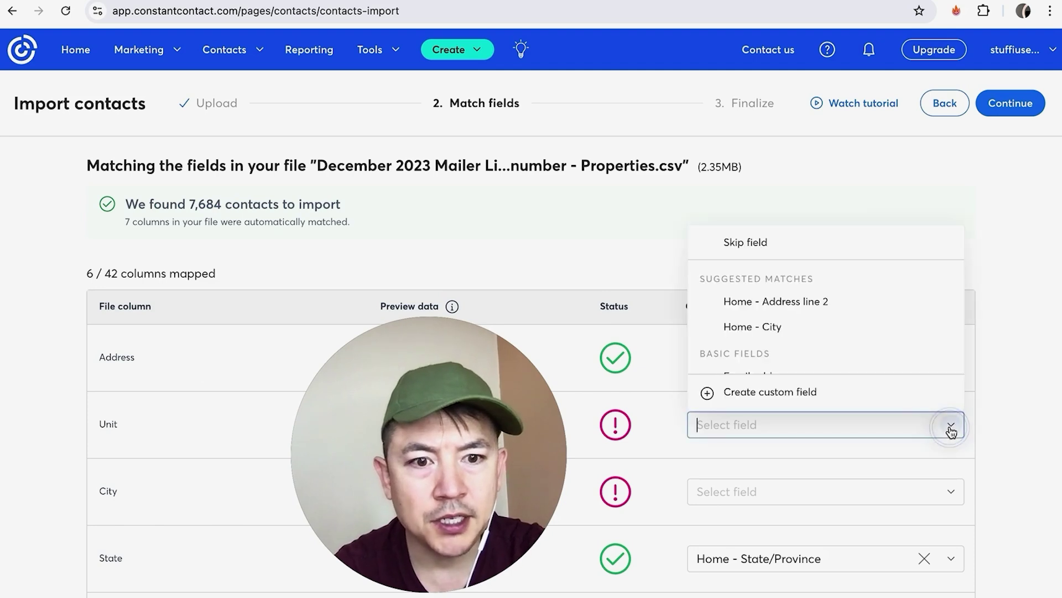
pyautogui.click(773, 302)
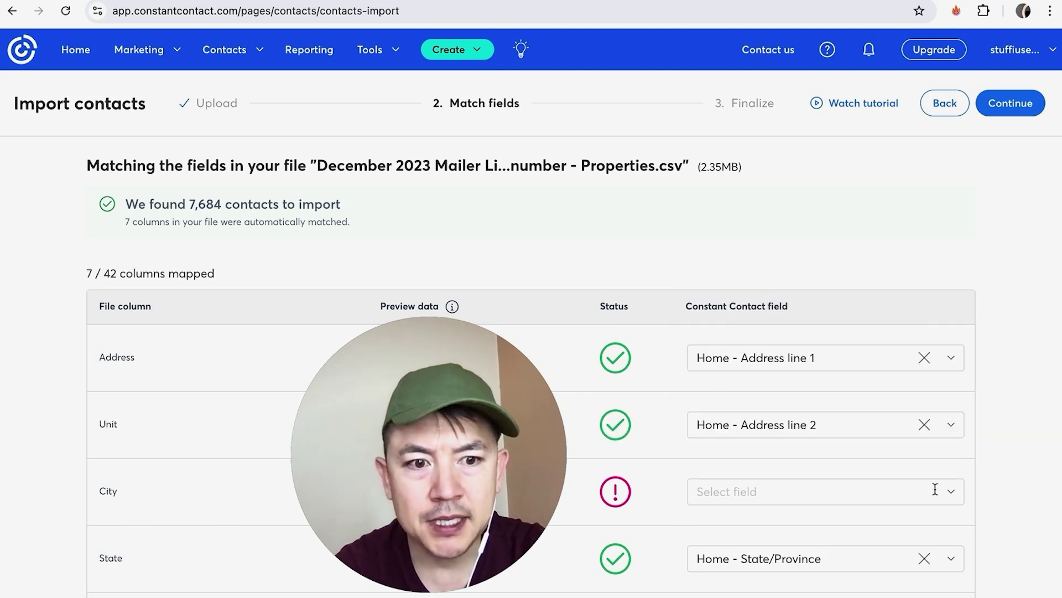
pyautogui.click(953, 492)
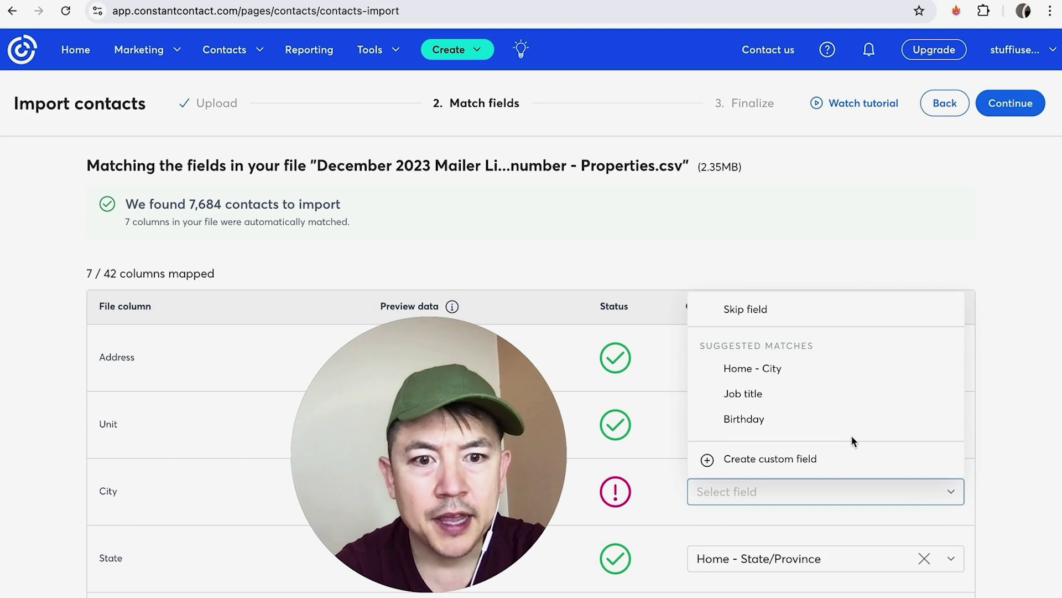
pyautogui.scroll(-1, 851, 435)
pyautogui.scroll(-5, 851, 437)
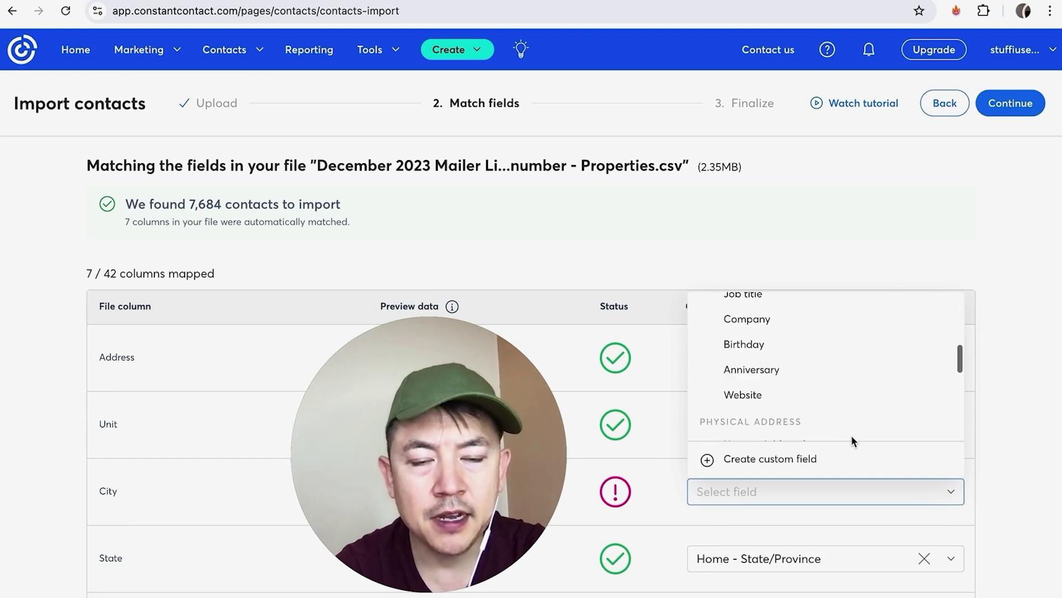
pyautogui.scroll(-3, 851, 440)
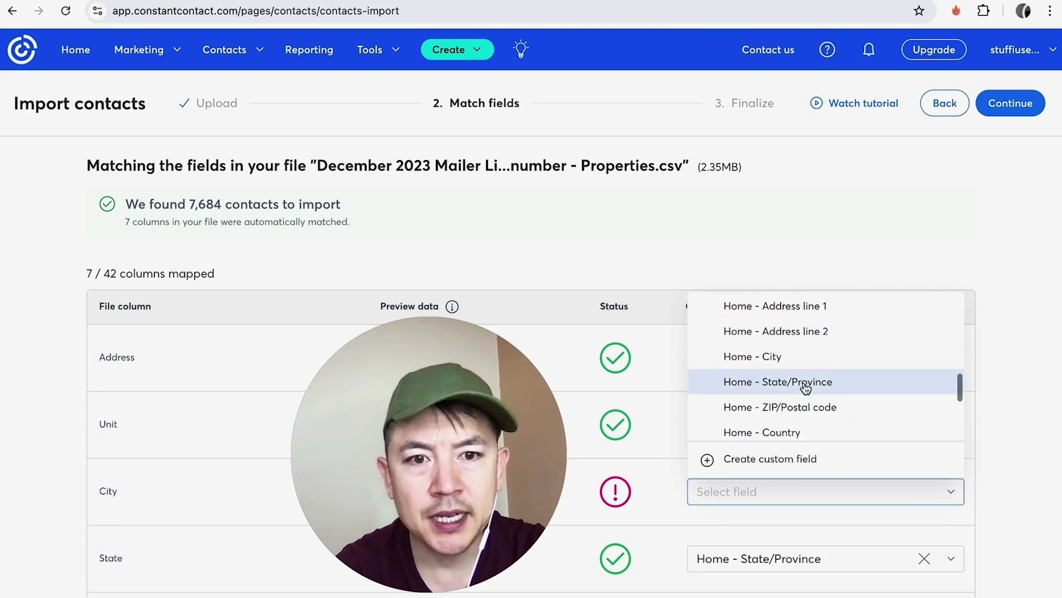
# Map City to Home - City and Zip to Home - ZIP/Postal code
pyautogui.click(792, 366)
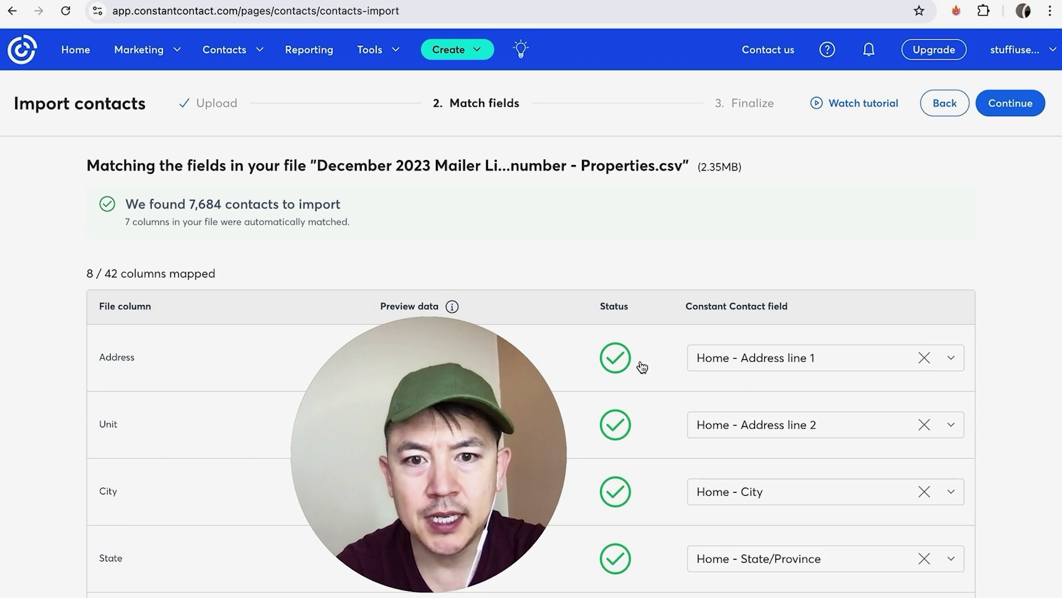
pyautogui.scroll(-2, 633, 532)
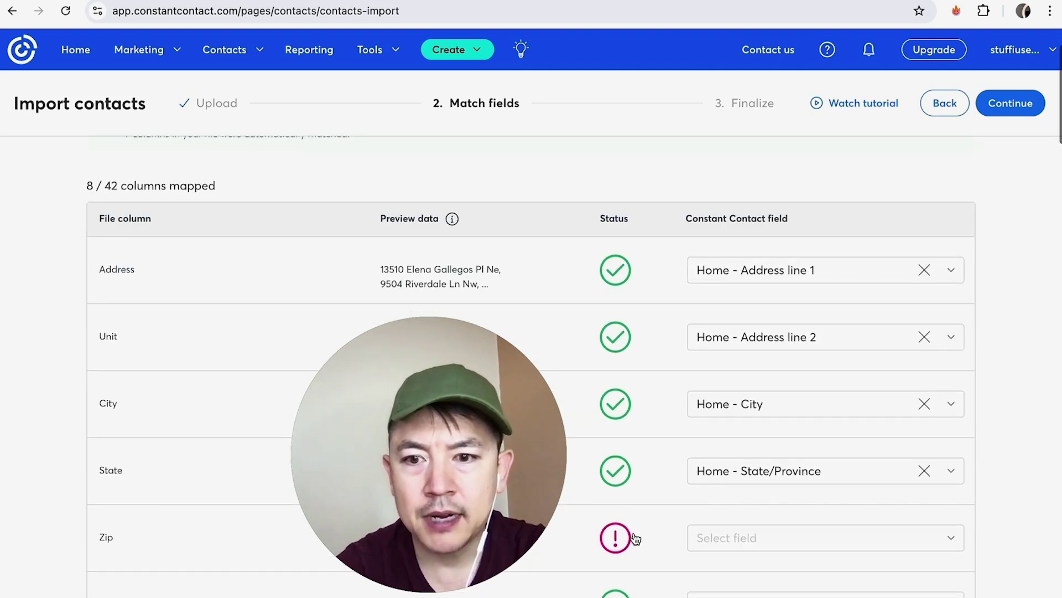
pyautogui.click(956, 542)
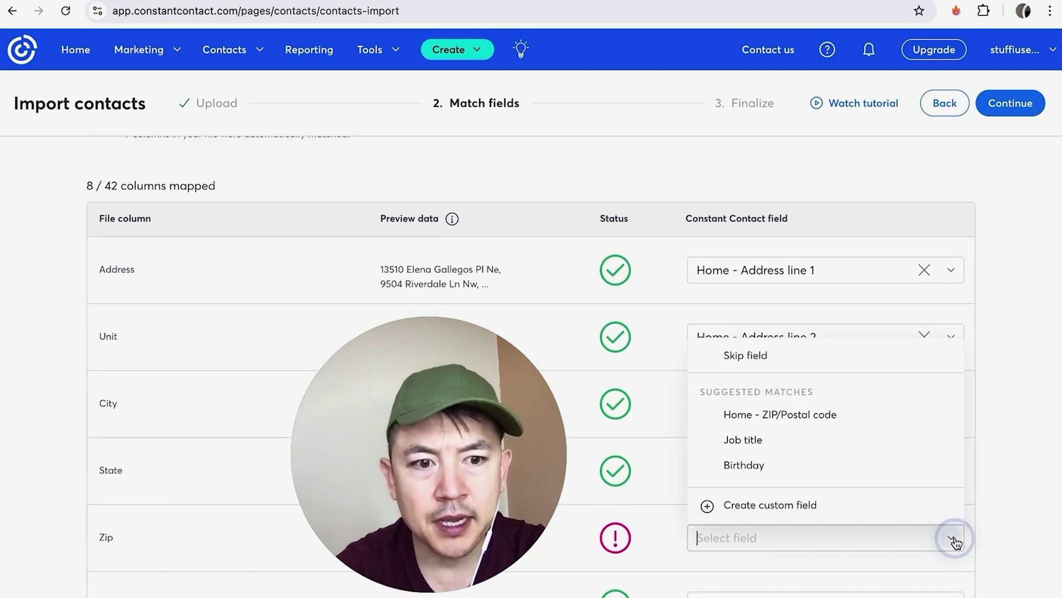
pyautogui.scroll(-2, 872, 479)
pyautogui.scroll(-6, 872, 482)
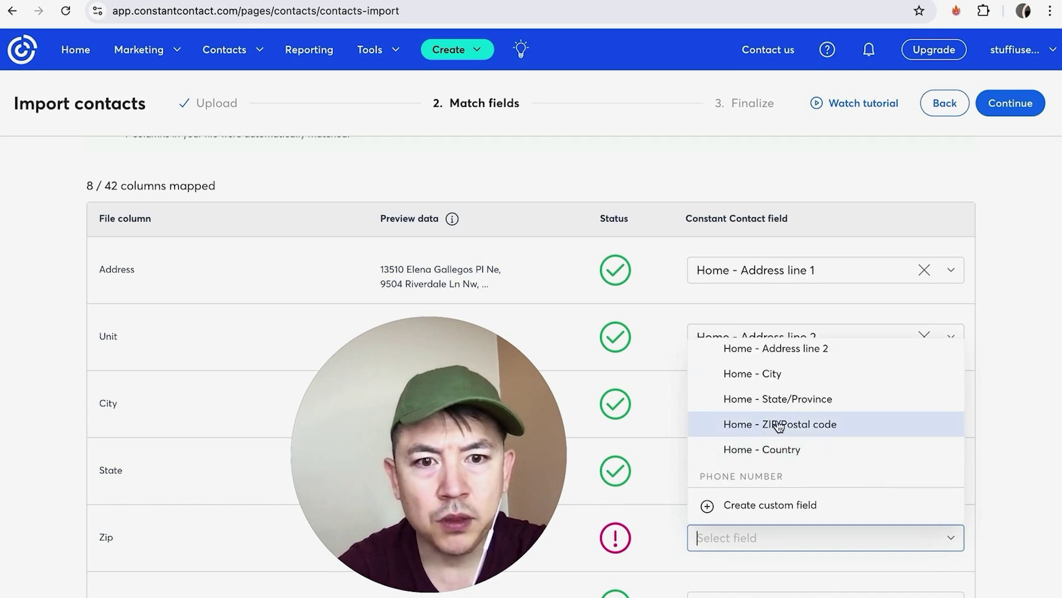
pyautogui.click(818, 424)
pyautogui.scroll(-2, 655, 526)
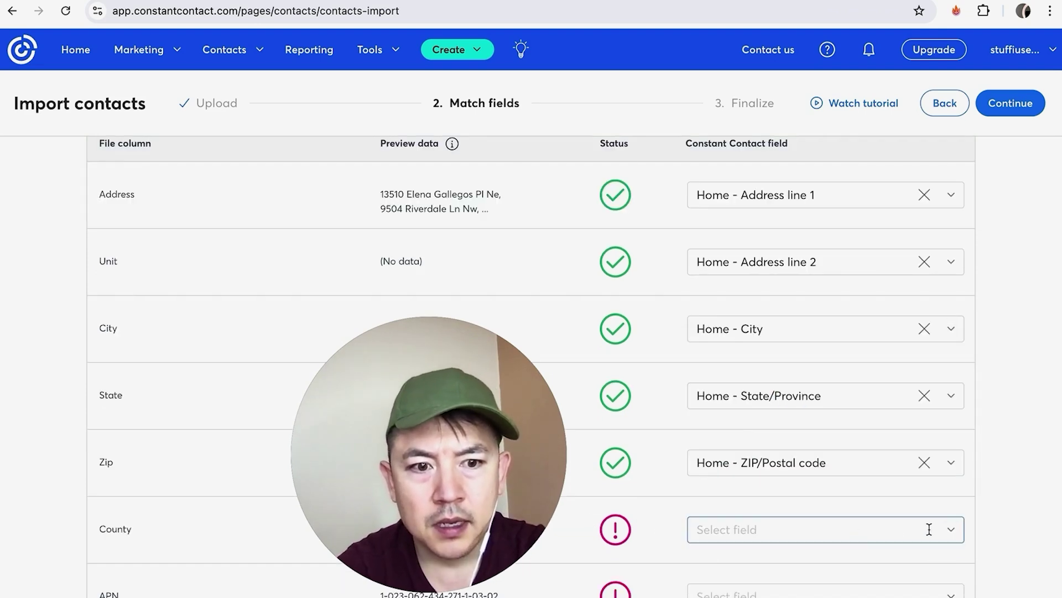
# Set the County column to Skip field so it is left out
pyautogui.click(950, 530)
pyautogui.scroll(-1, 858, 449)
pyautogui.scroll(1, 859, 449)
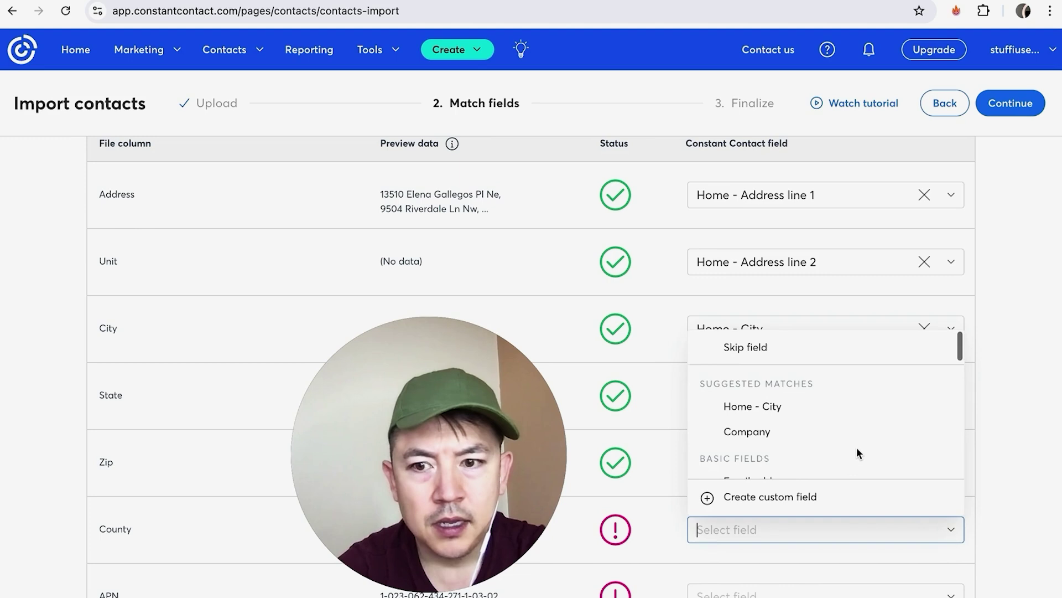
pyautogui.click(765, 349)
pyautogui.scroll(3, 659, 474)
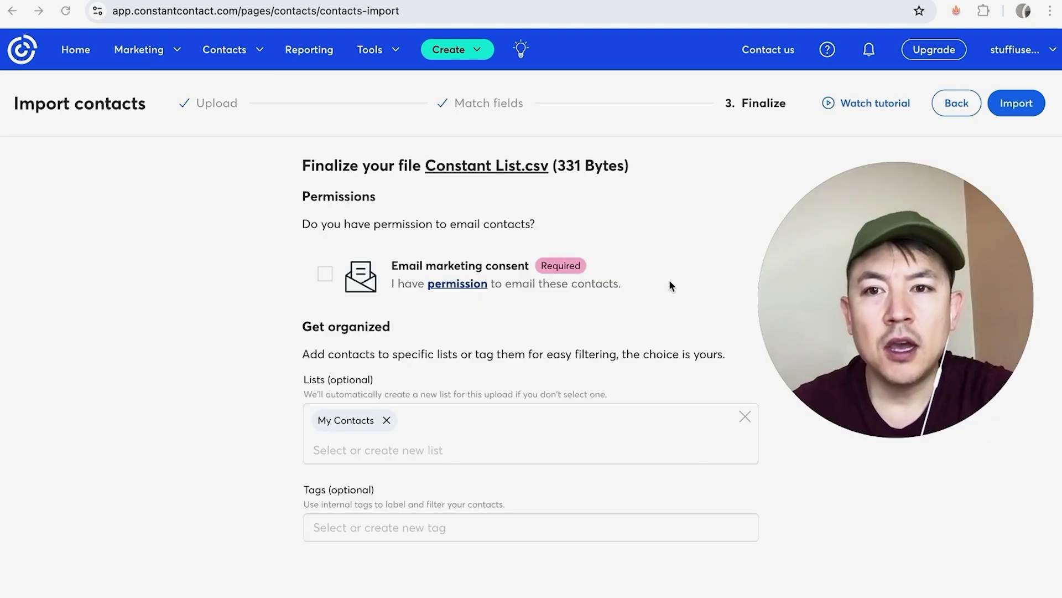
# Confirm email marketing consent and keep My Contacts as the only target list
pyautogui.click(323, 275)
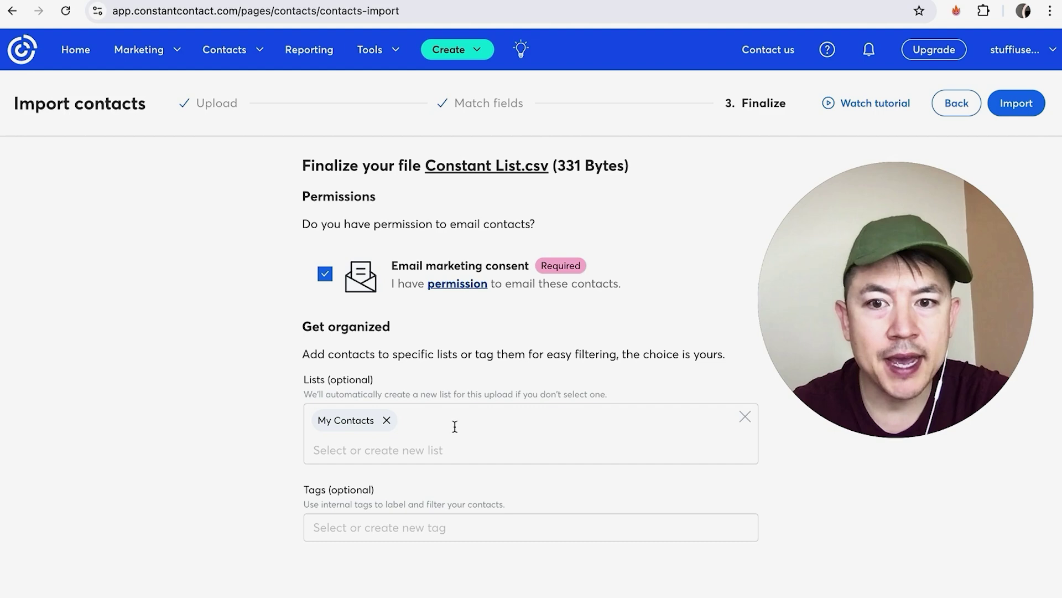
pyautogui.click(436, 450)
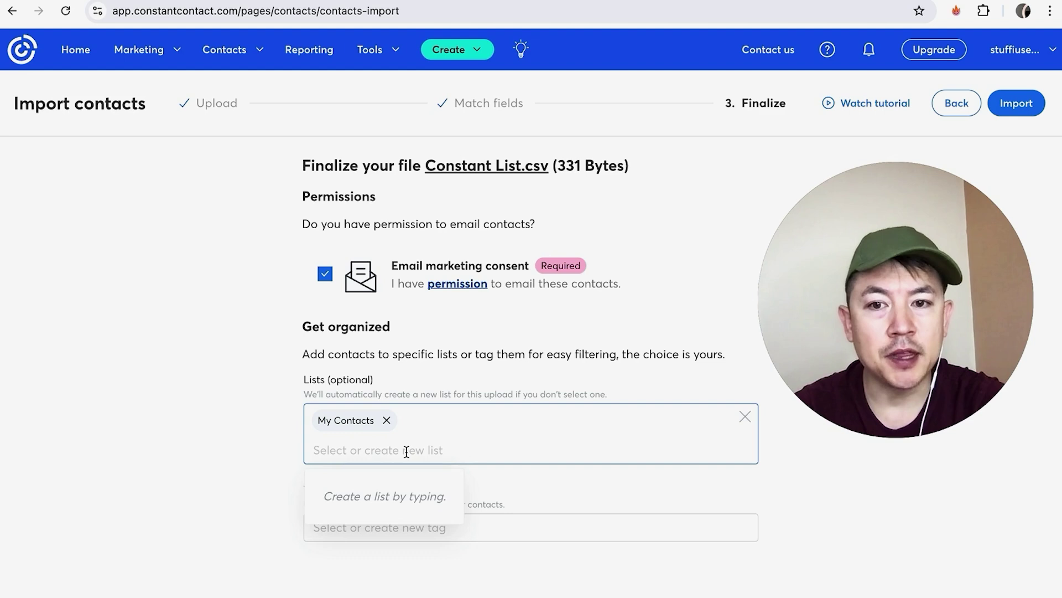
pyautogui.click(218, 432)
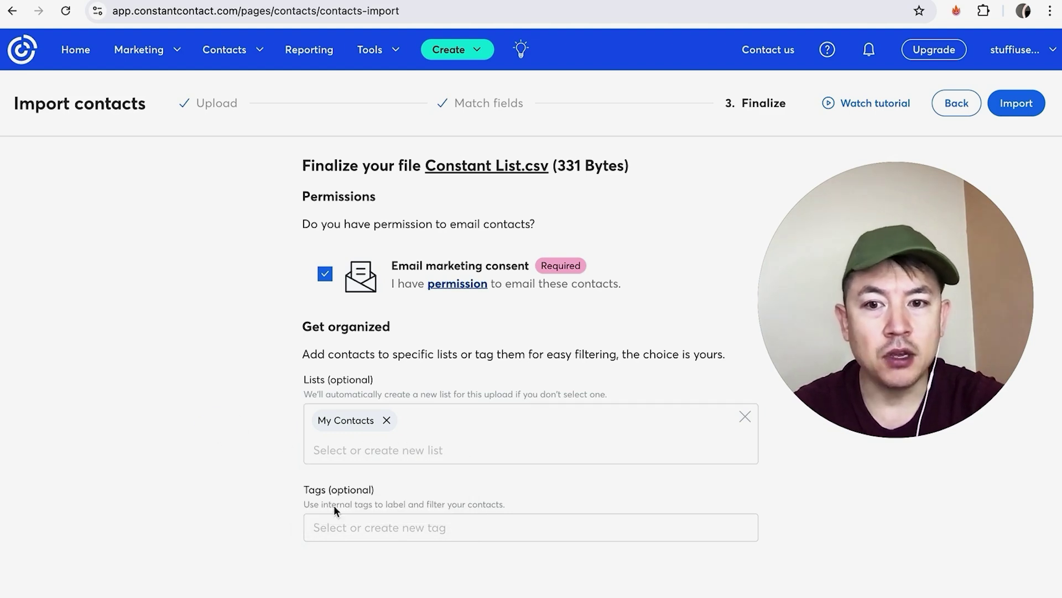
pyautogui.scroll(-1, 369, 514)
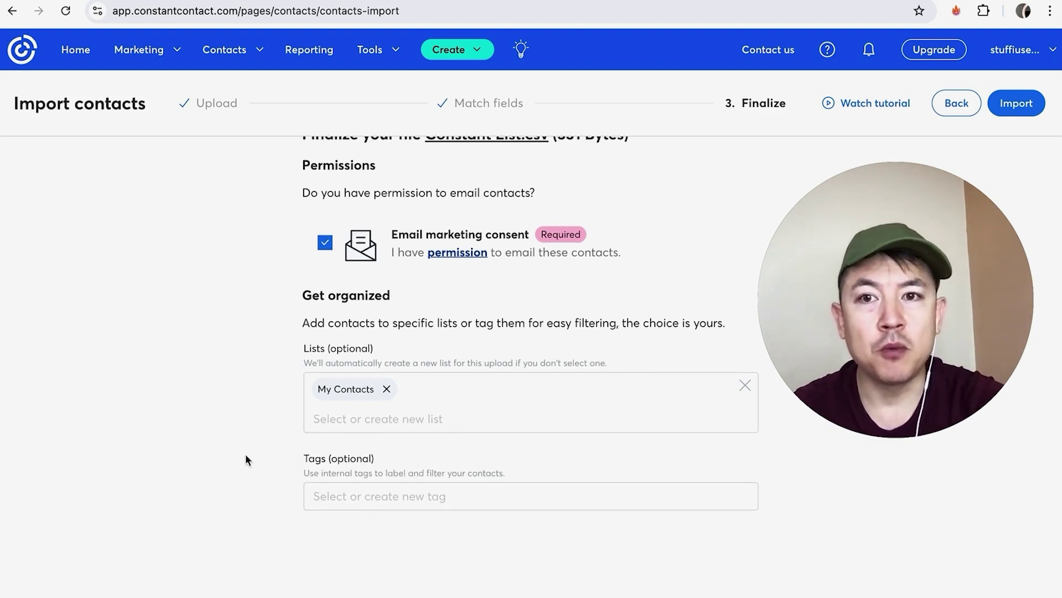
pyautogui.scroll(1, 246, 455)
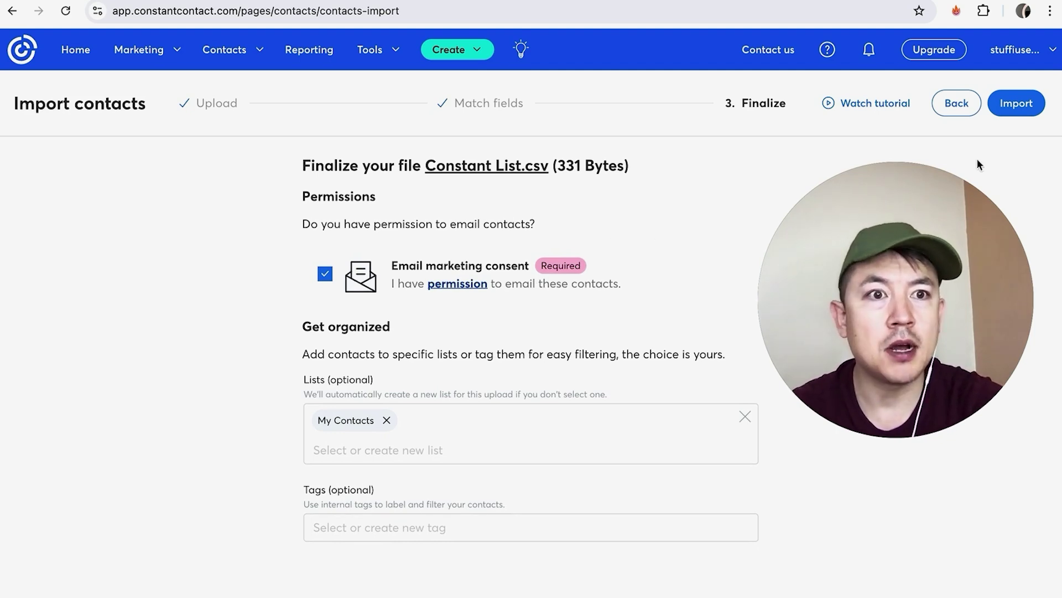
# Run the import so the Contacts page reports 3 contacts added
pyautogui.click(1017, 104)
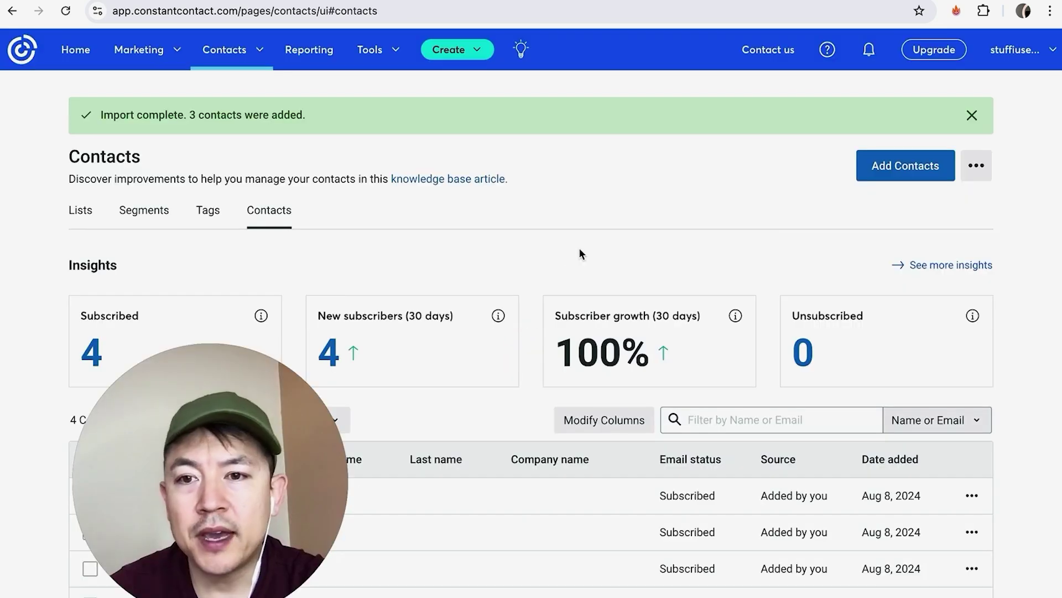